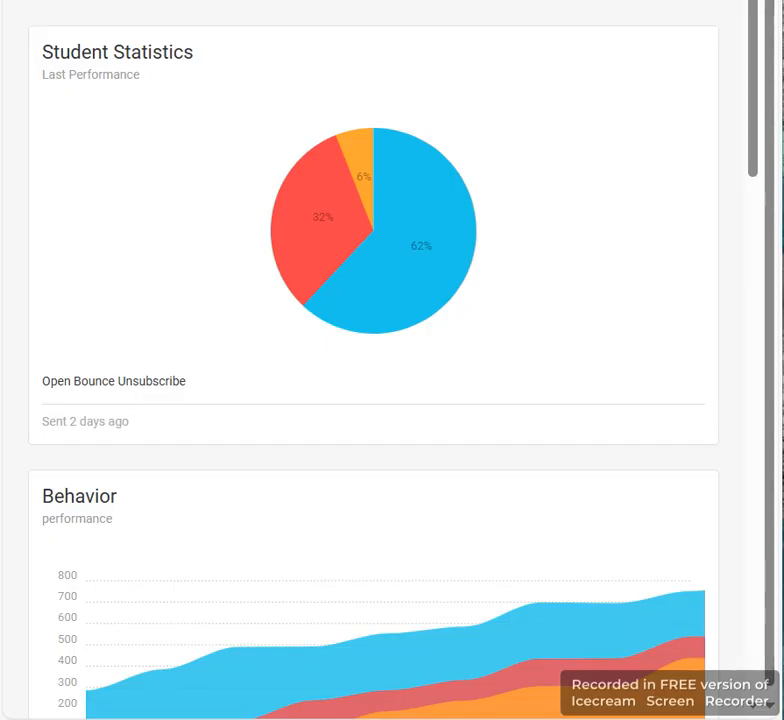
Open the Render Create Pay page in the Pay Arena
left_click(695, 2)
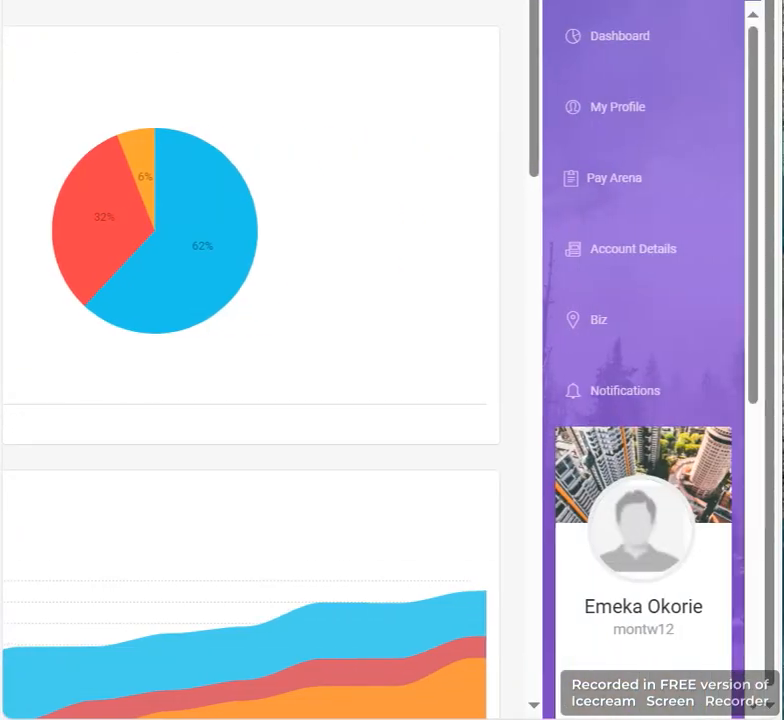
left_click(633, 178)
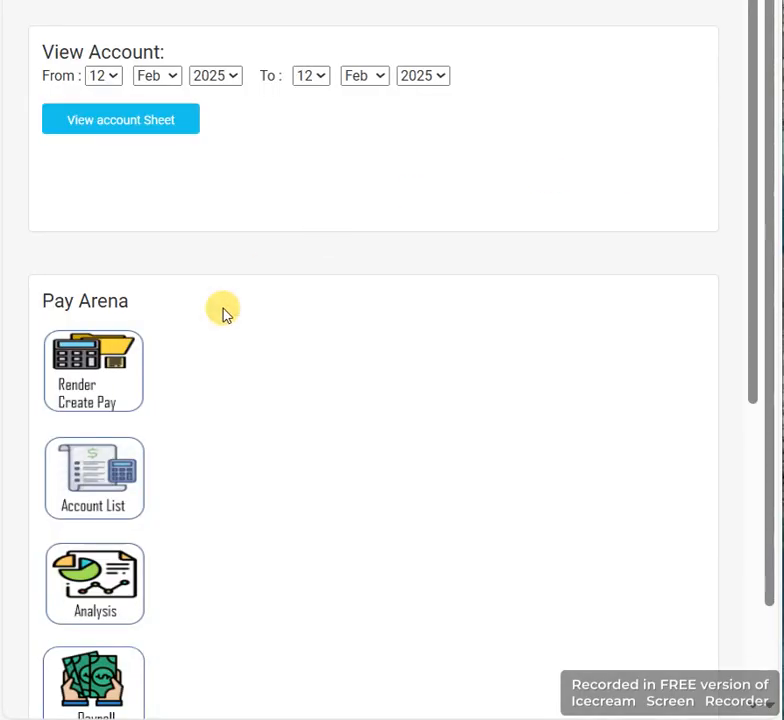
left_click(72, 376)
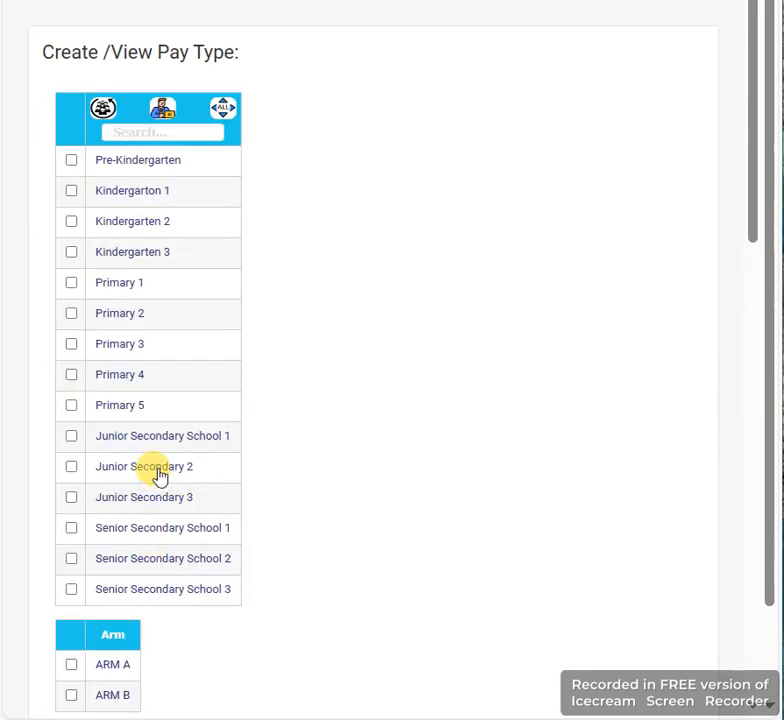
Look over the class, arm and pay type lists and open a blank form for a new pay type
scroll(157, 472, "down", 3)
scroll(157, 472, "up", 2)
scroll(159, 472, "down", 4)
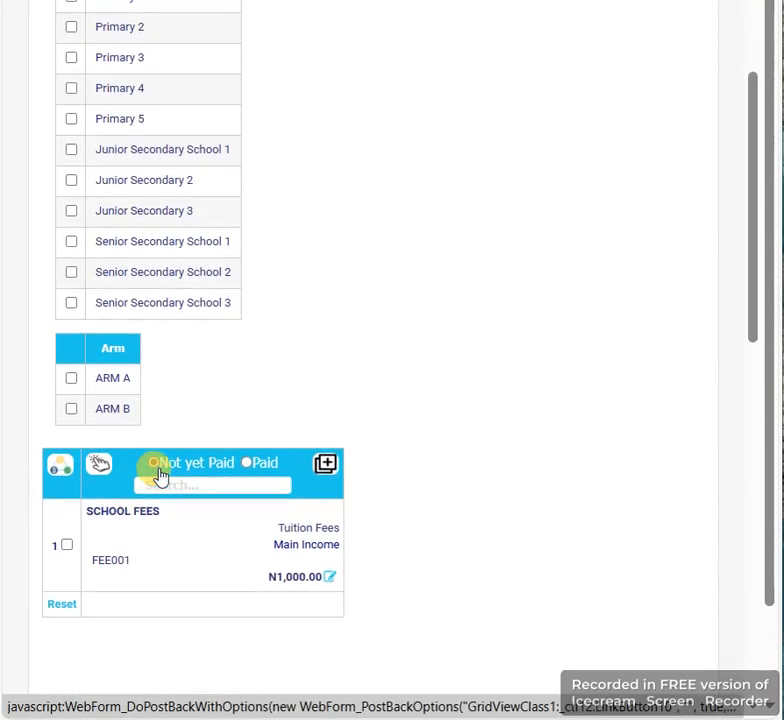
scroll(160, 472, "up", 2)
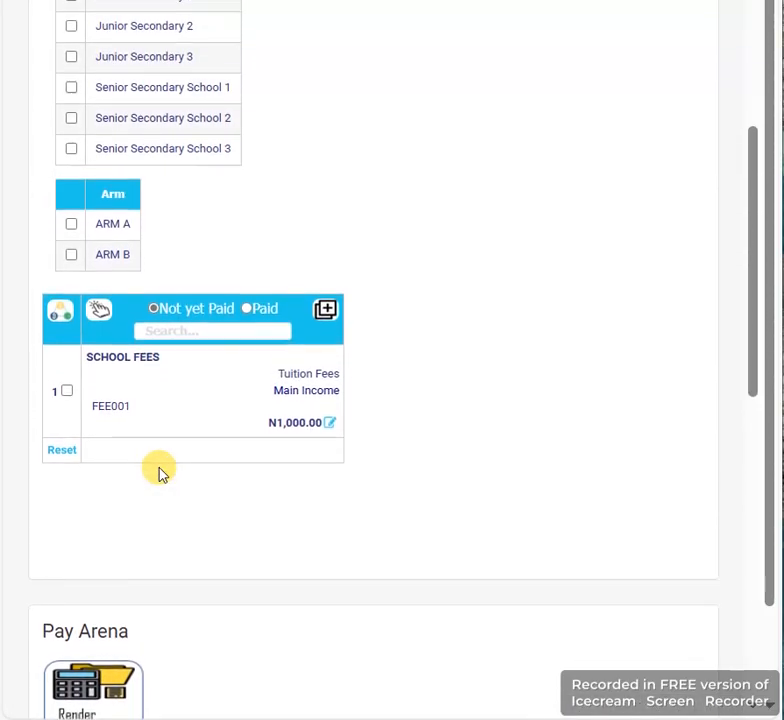
scroll(160, 472, "up", 1)
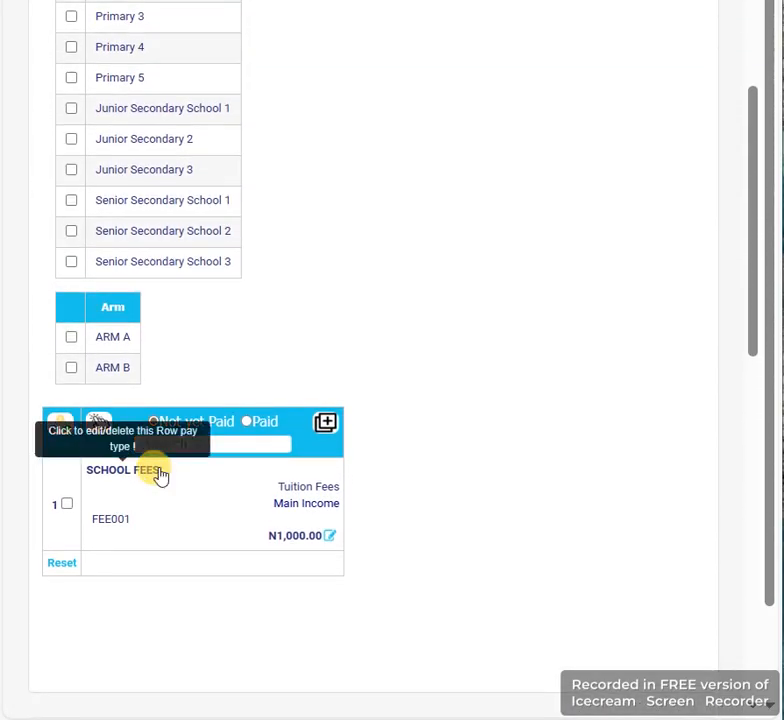
scroll(160, 474, "down", 1)
scroll(161, 474, "up", 1)
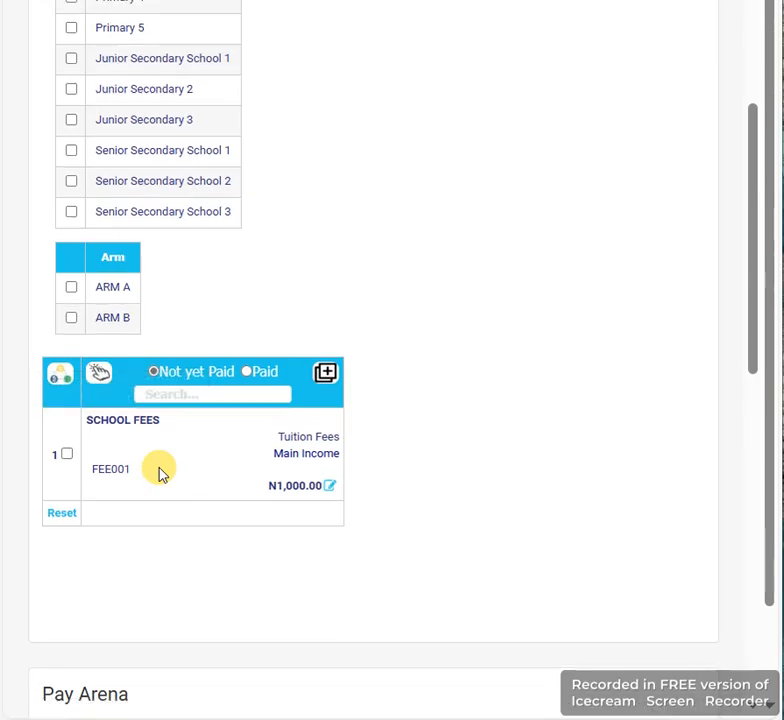
left_click(325, 374)
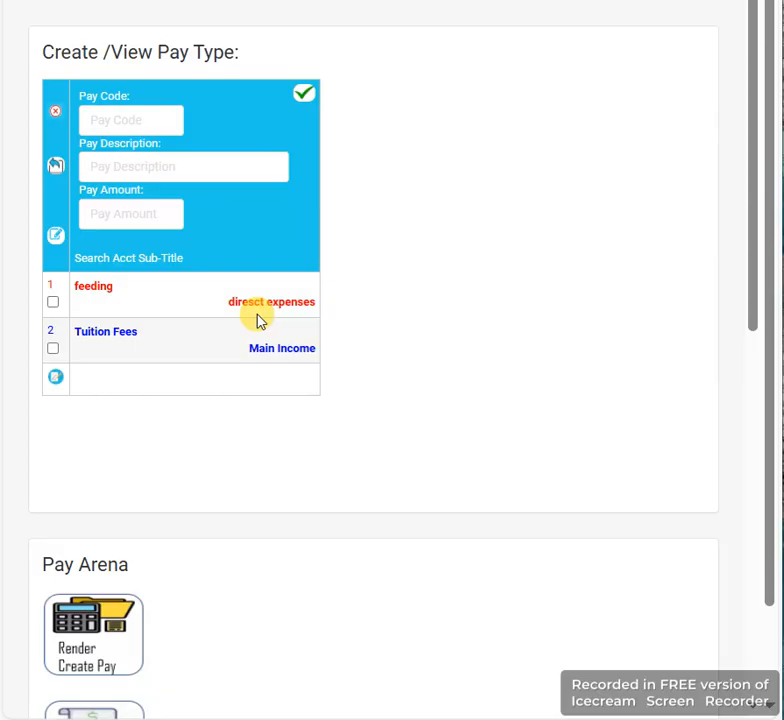
Create a pay type with code feed101, description food and amount 4000 under the feeding account sub-title
left_click(95, 121)
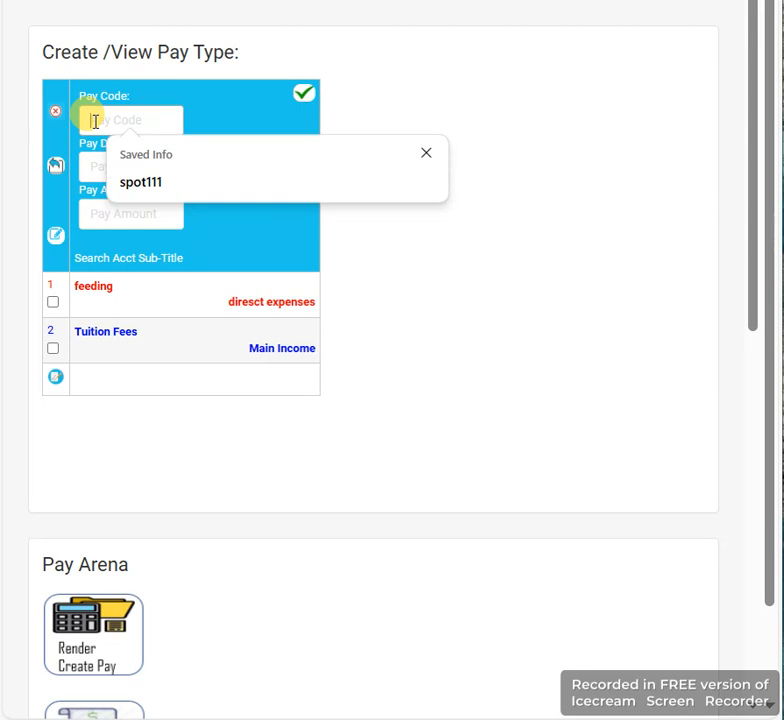
type("fed")
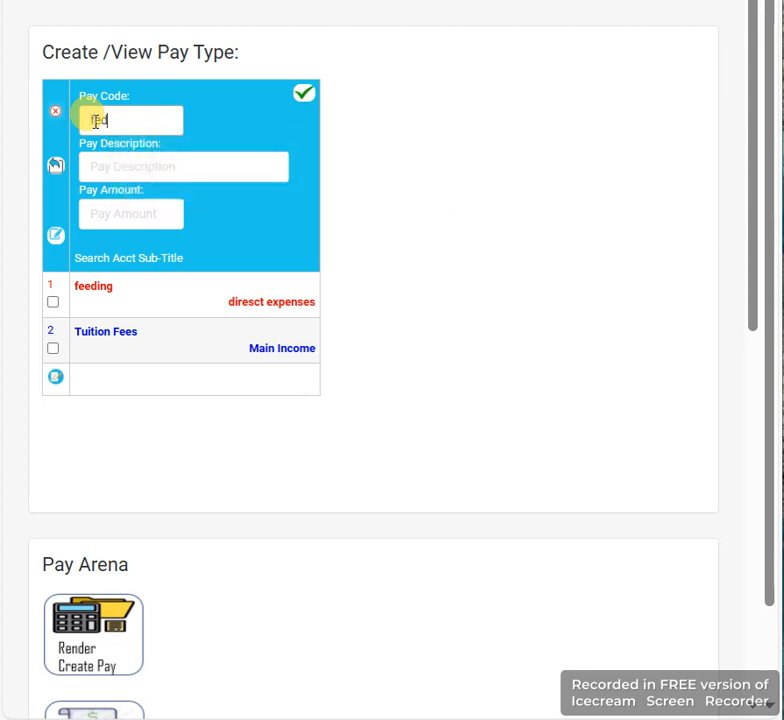
key("BackSpace")
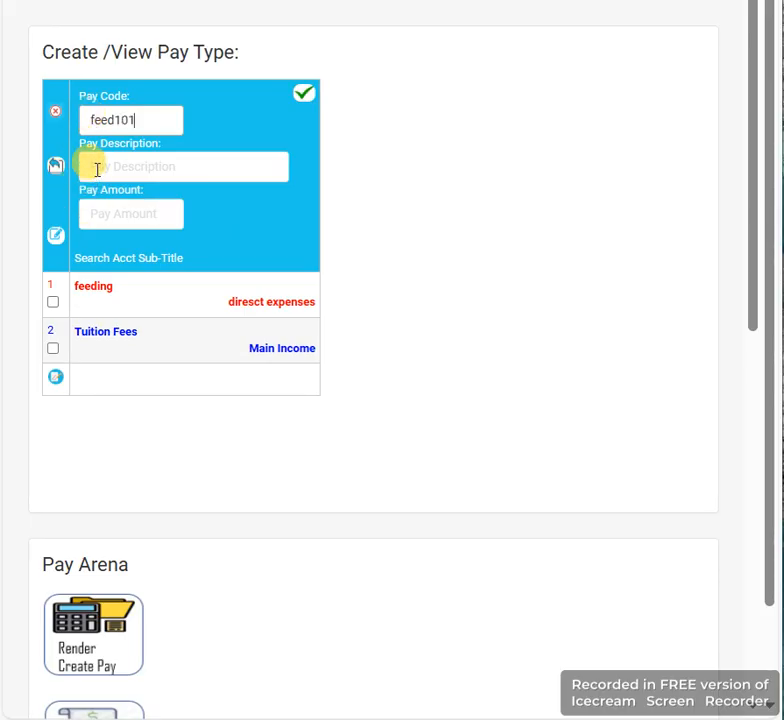
left_click(93, 167)
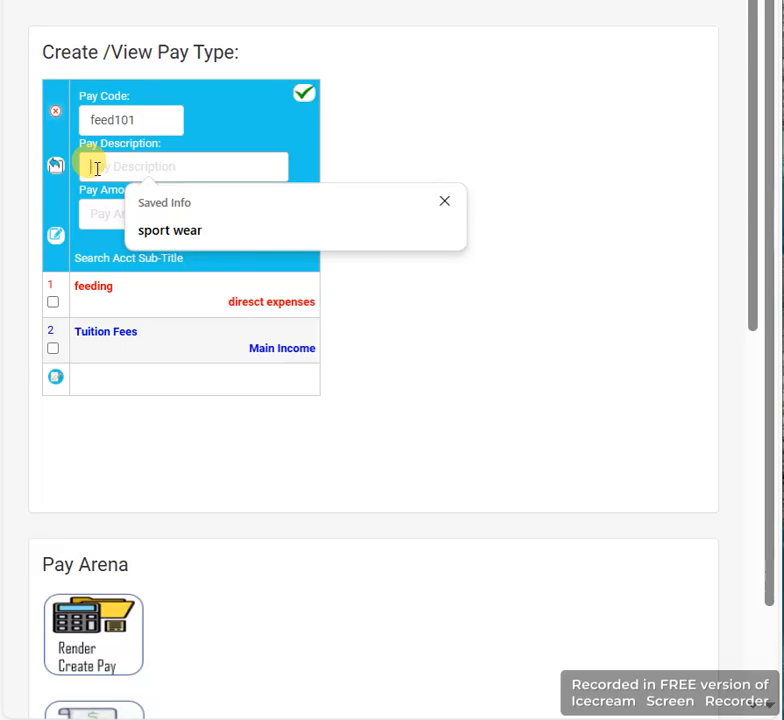
type("food")
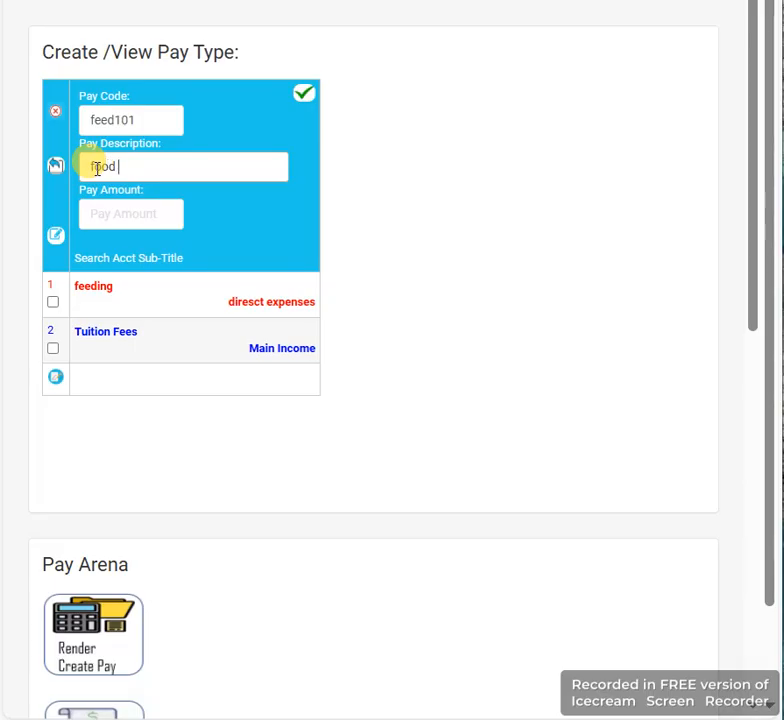
left_click(107, 215)
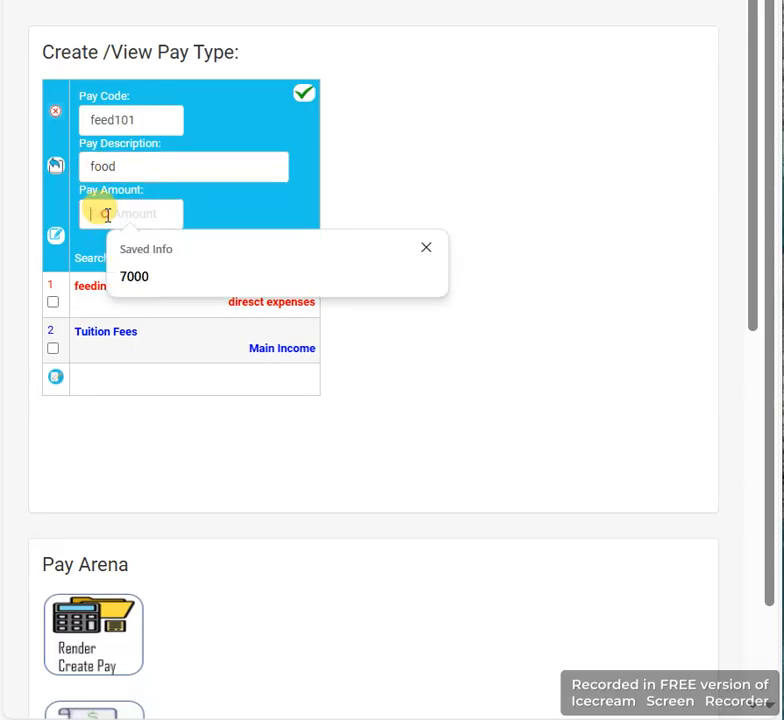
type("4000")
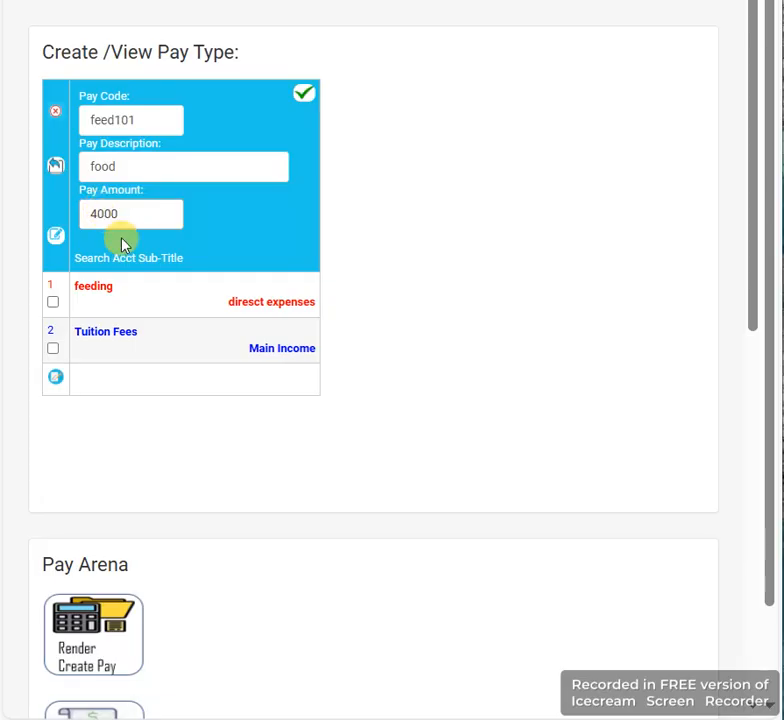
left_click(53, 303)
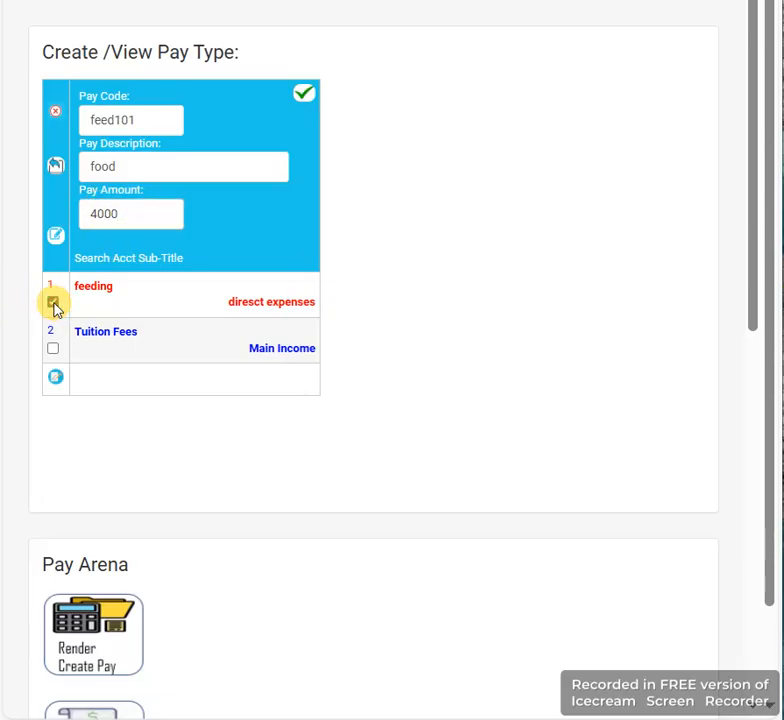
left_click(305, 95)
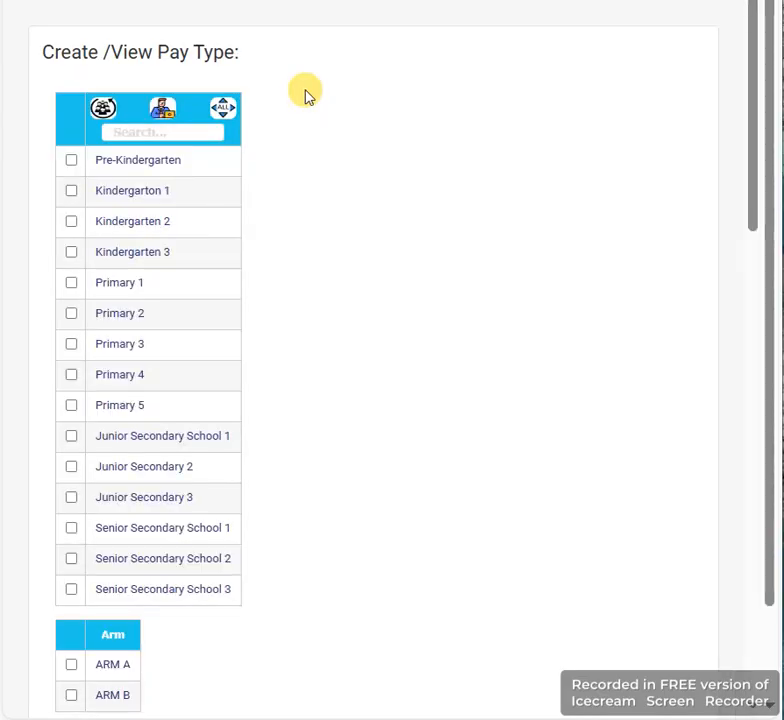
Check the updated pay type list and open the Primary 2 class to list its students
scroll(305, 95, "down", 10)
scroll(305, 95, "up", 2)
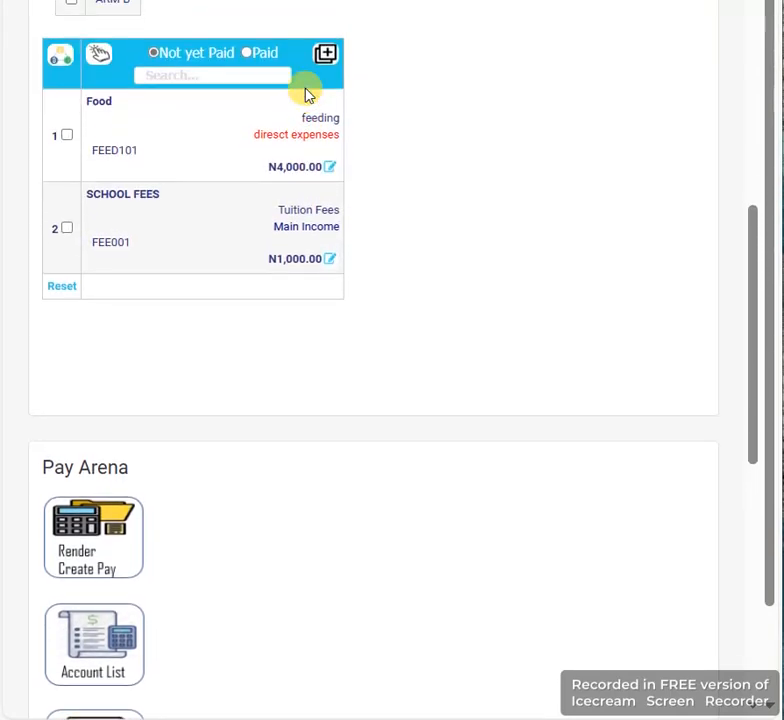
scroll(285, 137, "up", 1)
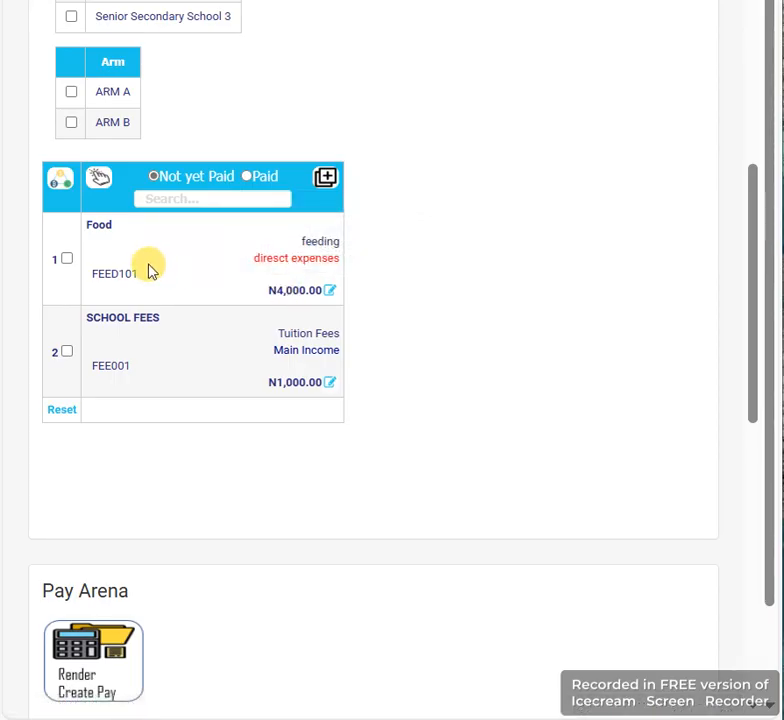
scroll(148, 270, "up", 5)
scroll(148, 268, "up", 2)
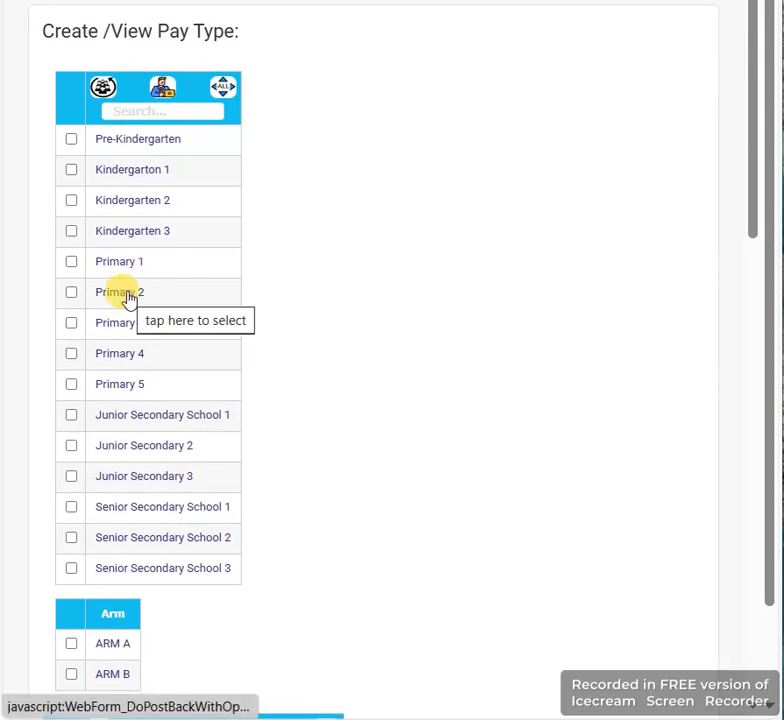
left_click(128, 296)
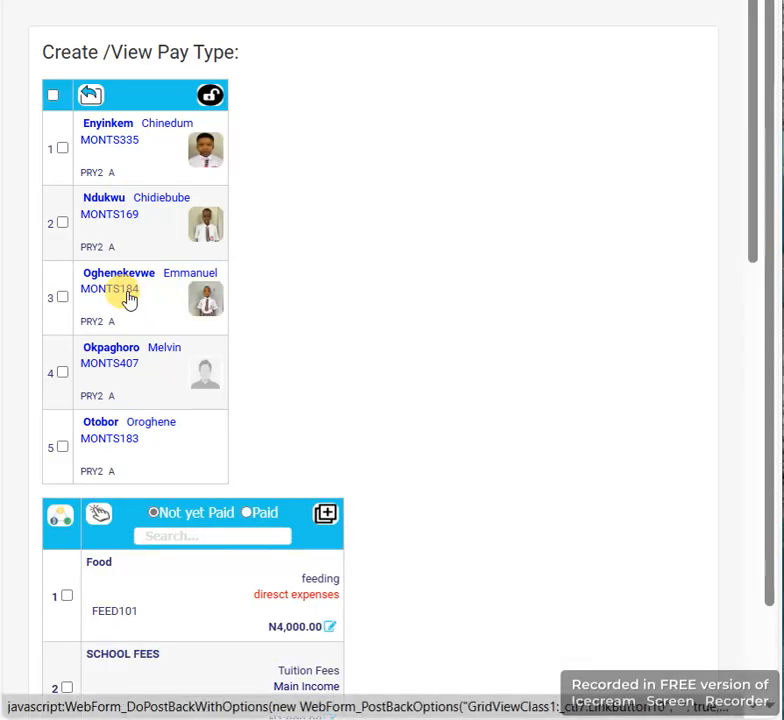
Render the Food pay type to all listed Primary 2 students and accept the confirmation
scroll(129, 300, "down", 2)
scroll(129, 300, "up", 2)
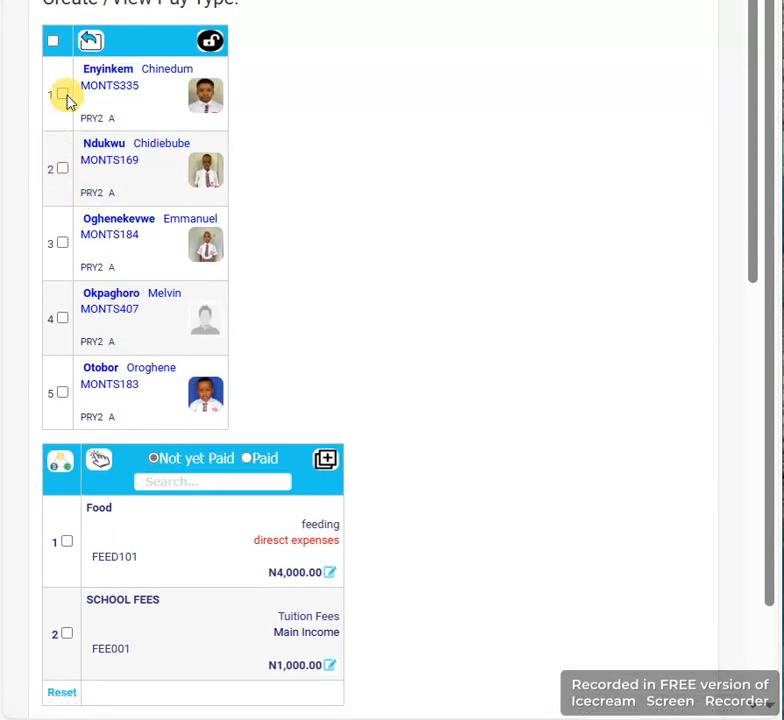
left_click(53, 40)
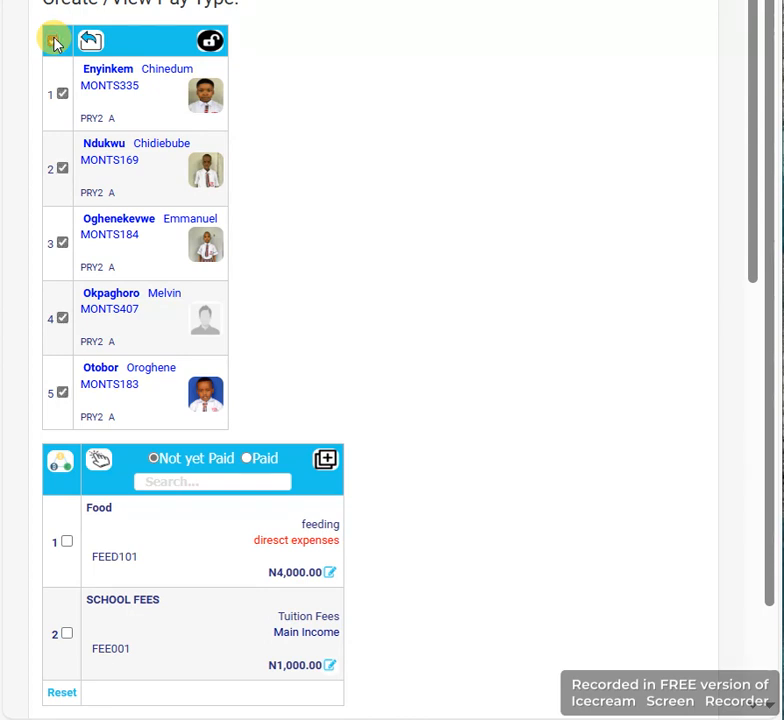
scroll(161, 259, "down", 2)
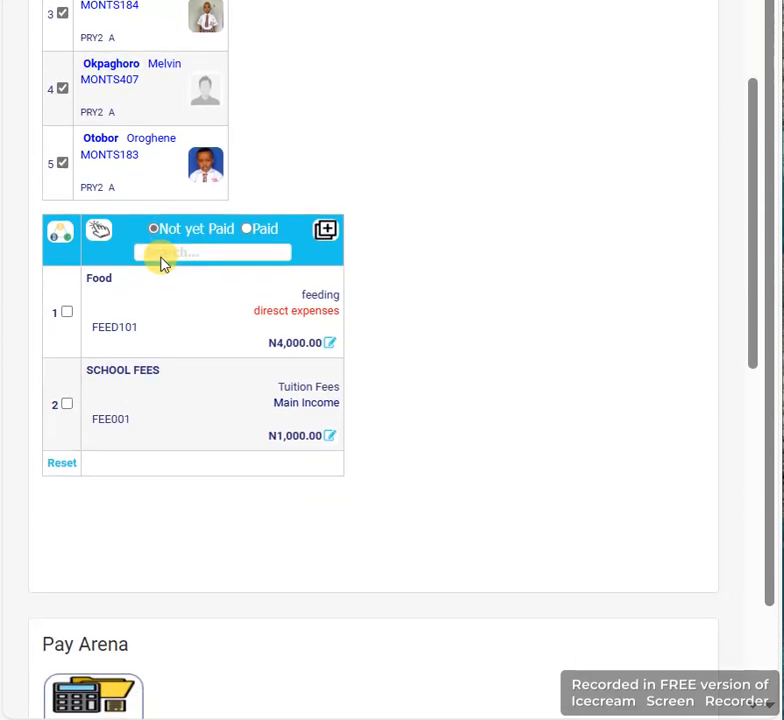
left_click(66, 318)
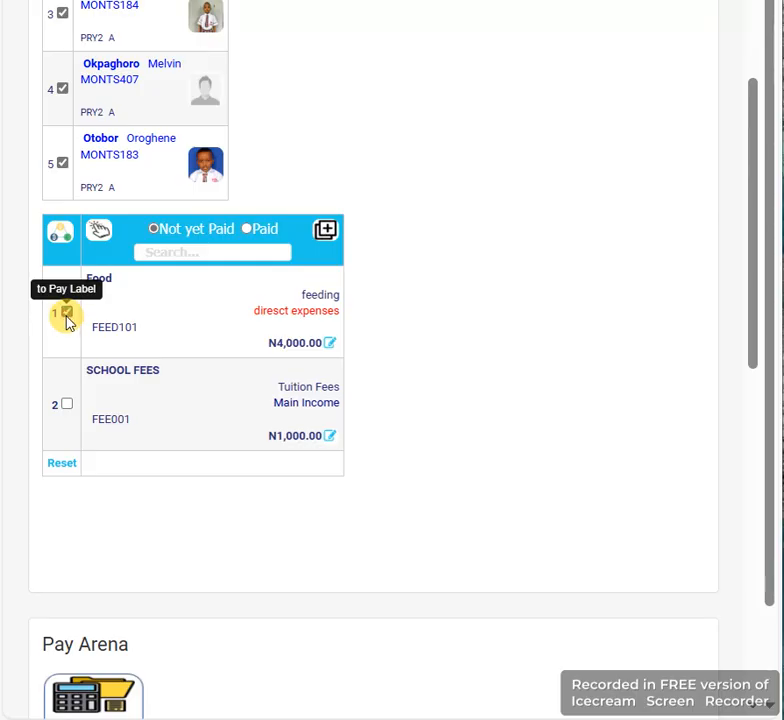
left_click(100, 234)
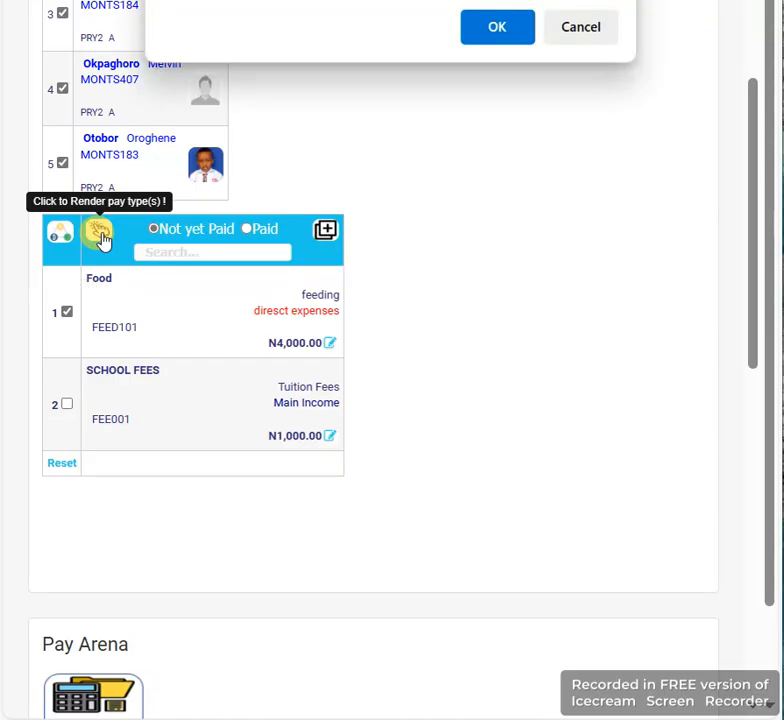
left_click(509, 29)
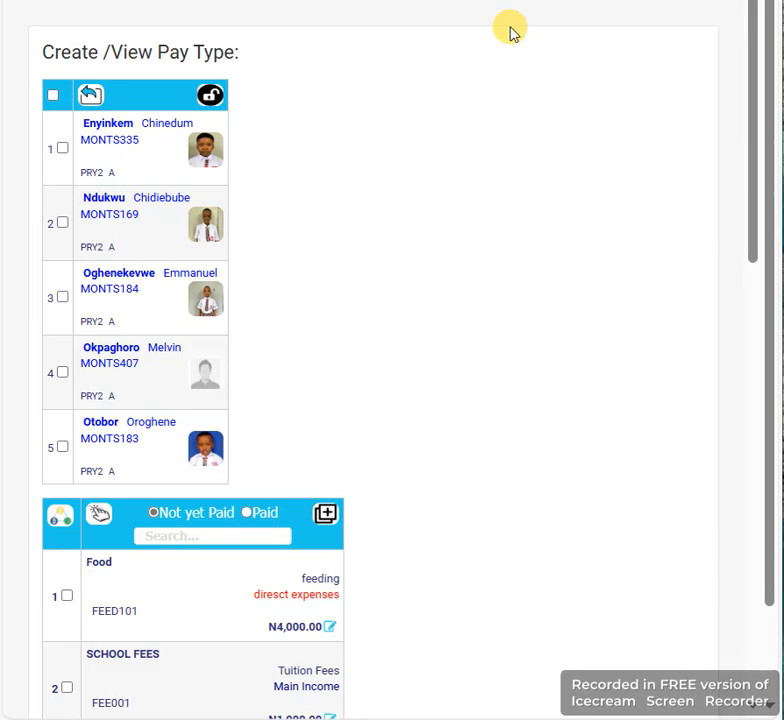
scroll(511, 33, "down", 1)
scroll(511, 33, "down", 1)
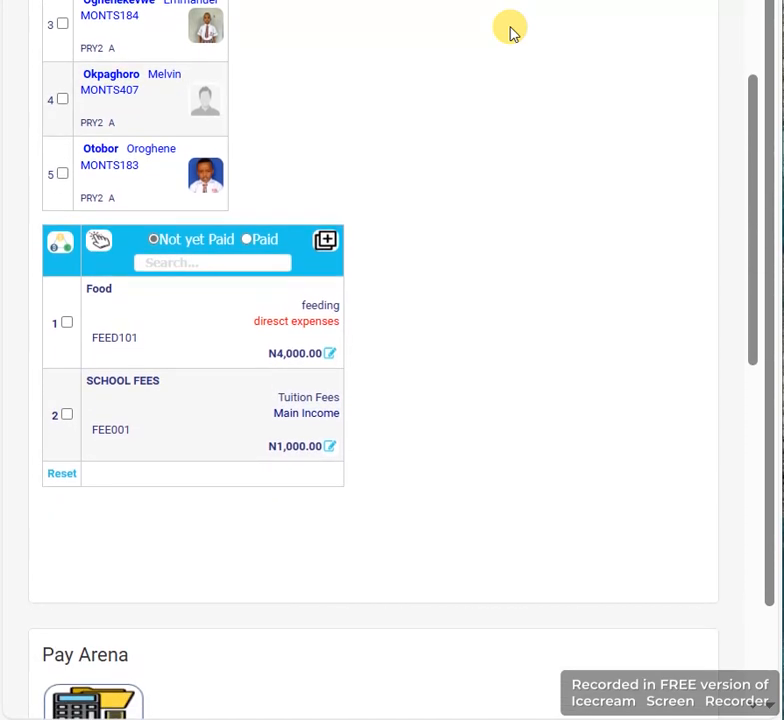
scroll(511, 33, "up", 2)
scroll(511, 33, "up", 1)
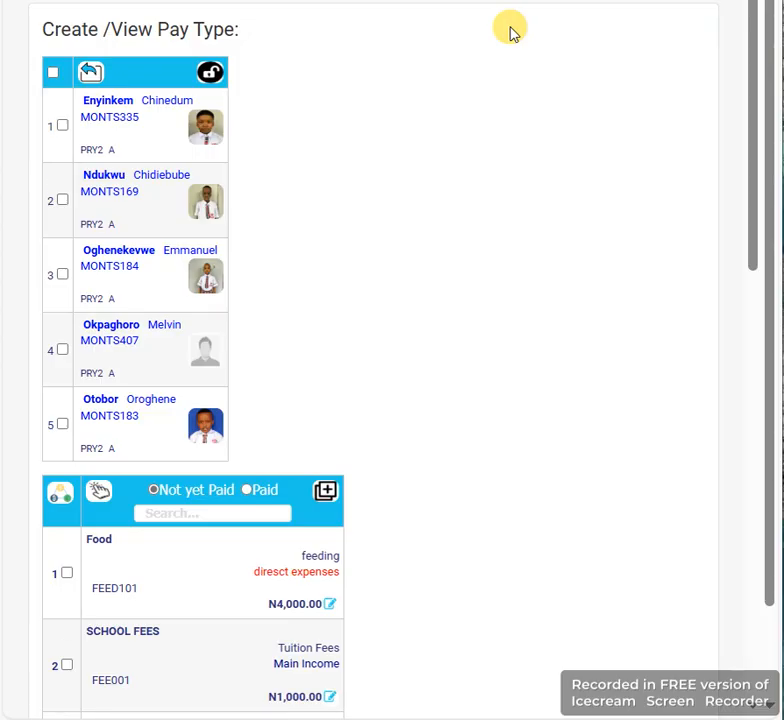
scroll(511, 33, "down", 1)
scroll(511, 33, "up", 1)
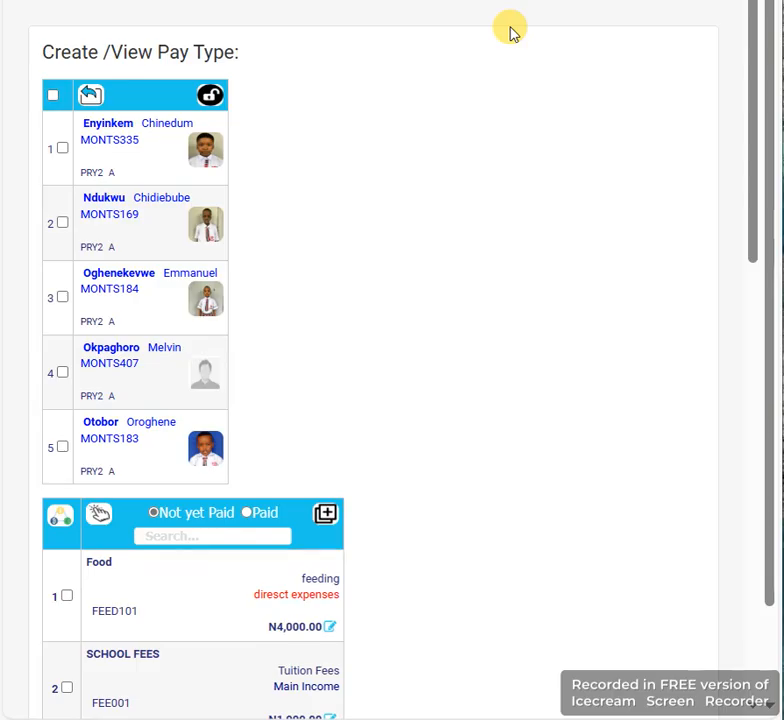
Change the Food pay type's description to Foods and save the update
scroll(511, 33, "down", 3)
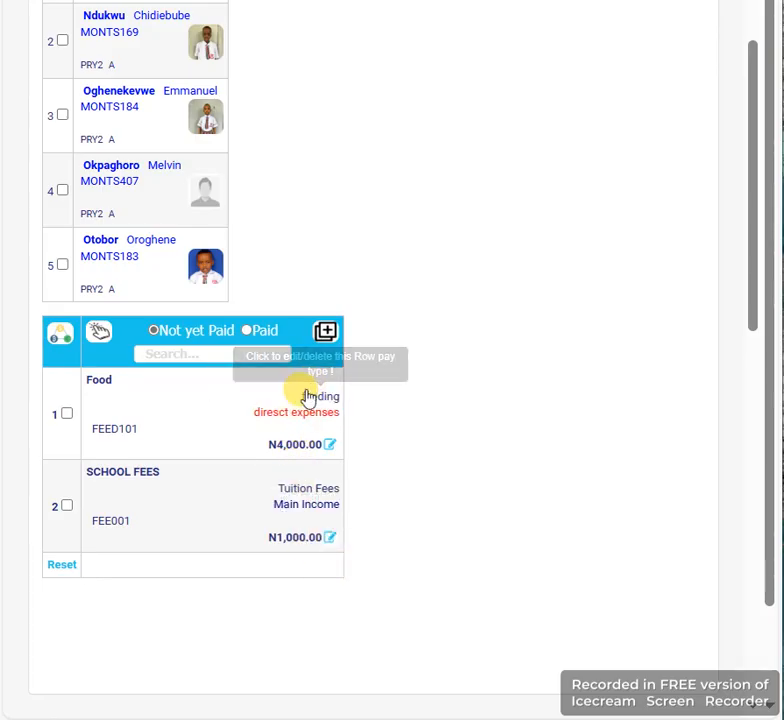
left_click(99, 386)
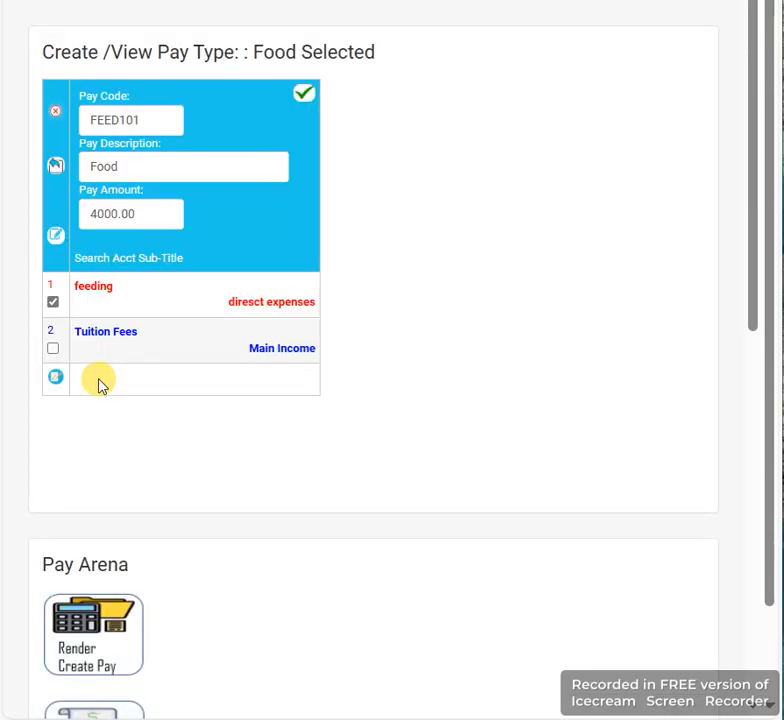
left_click(117, 165)
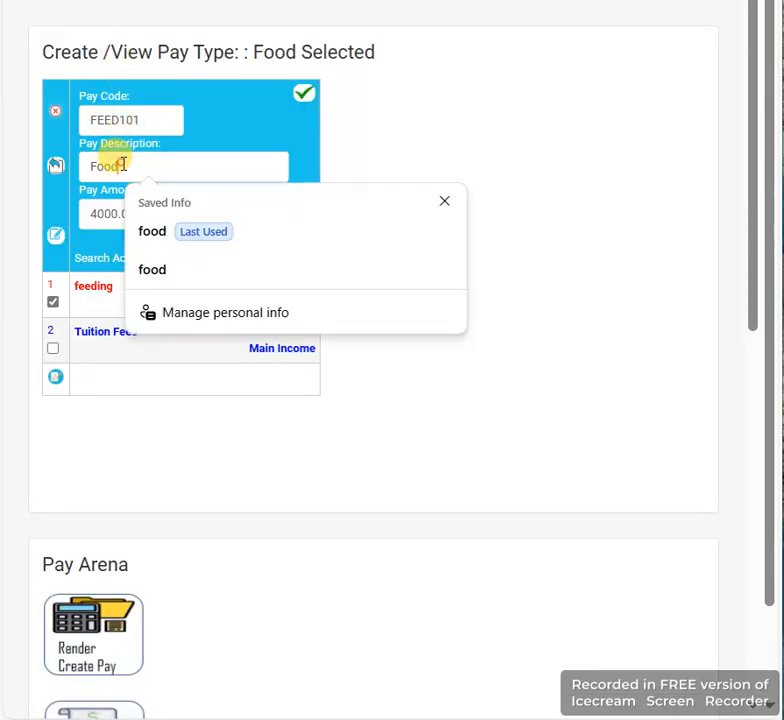
type("s")
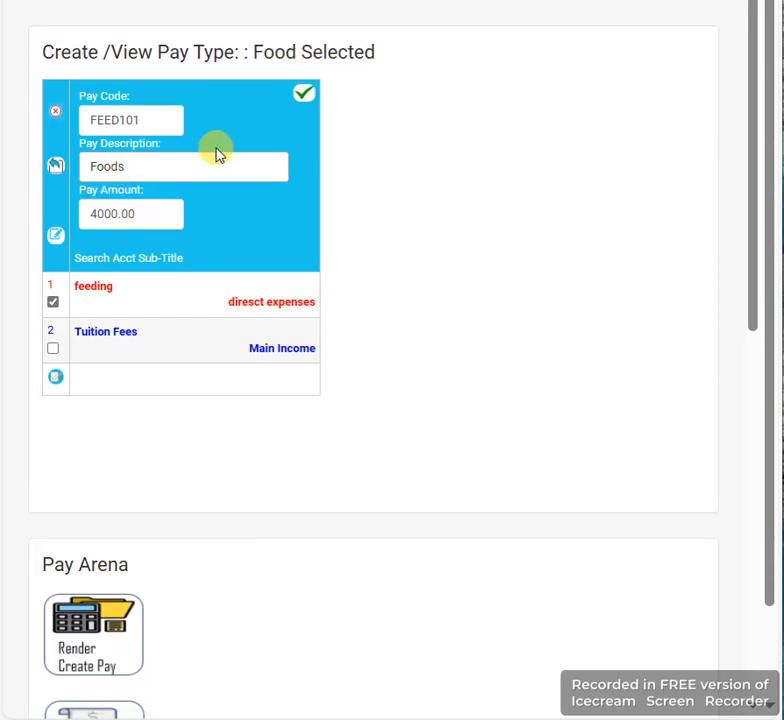
left_click(308, 96)
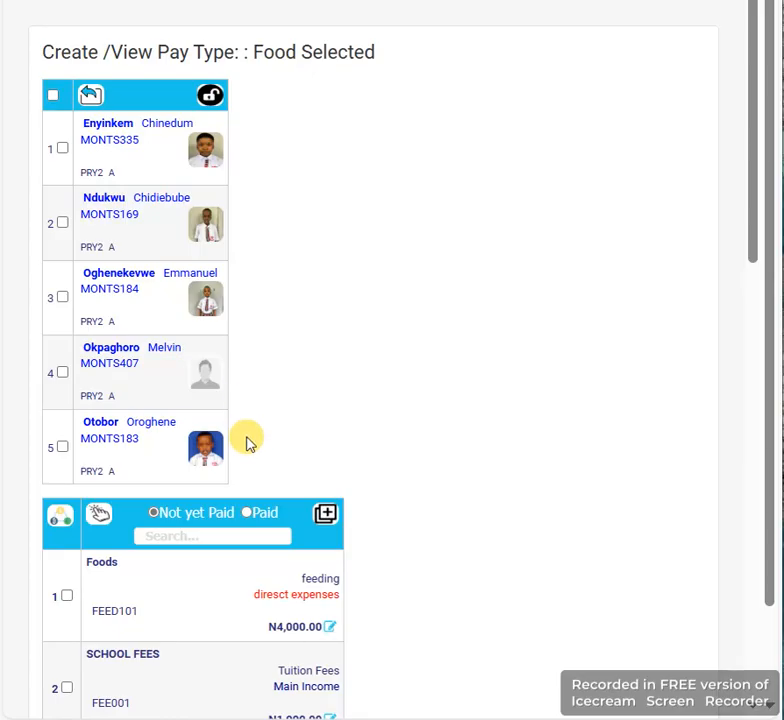
scroll(247, 443, "down", 1)
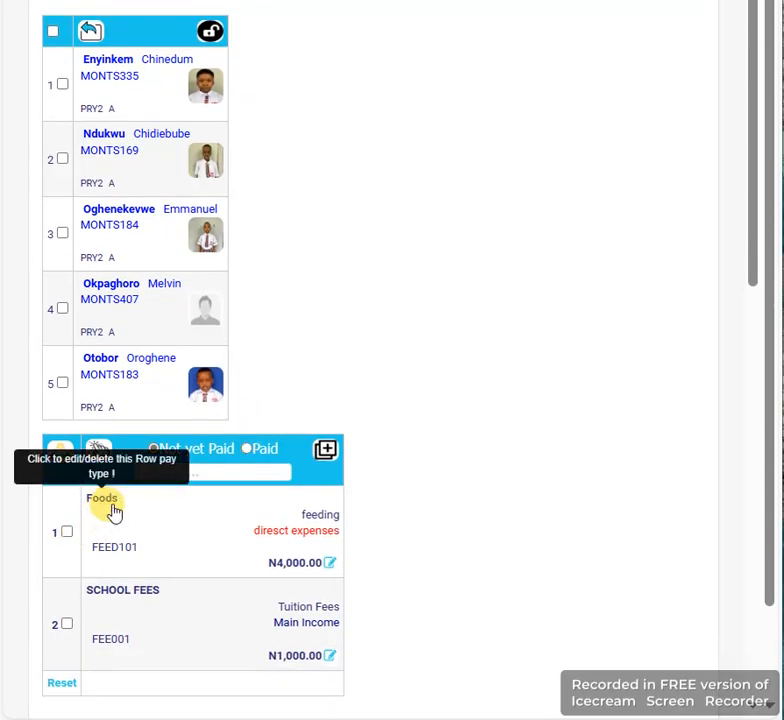